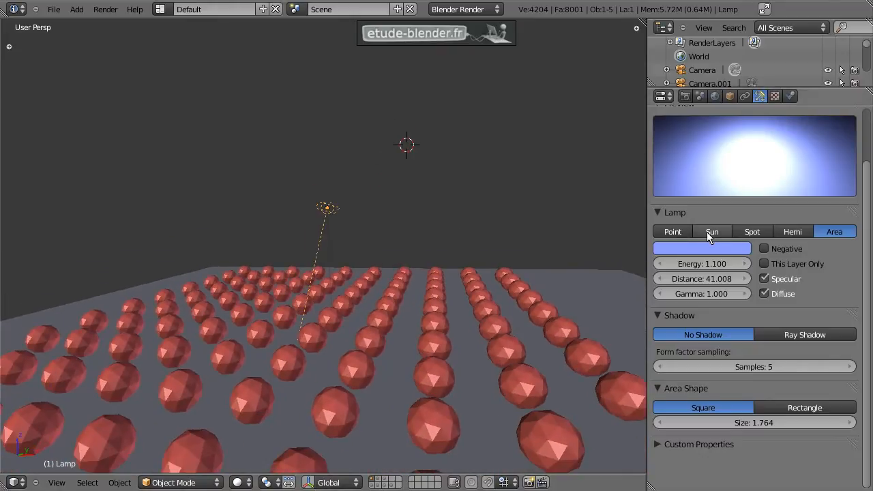
pyautogui.moveTo(407, 244); pyautogui.dragTo(365, 193, button='middle')
pyautogui.press('g')
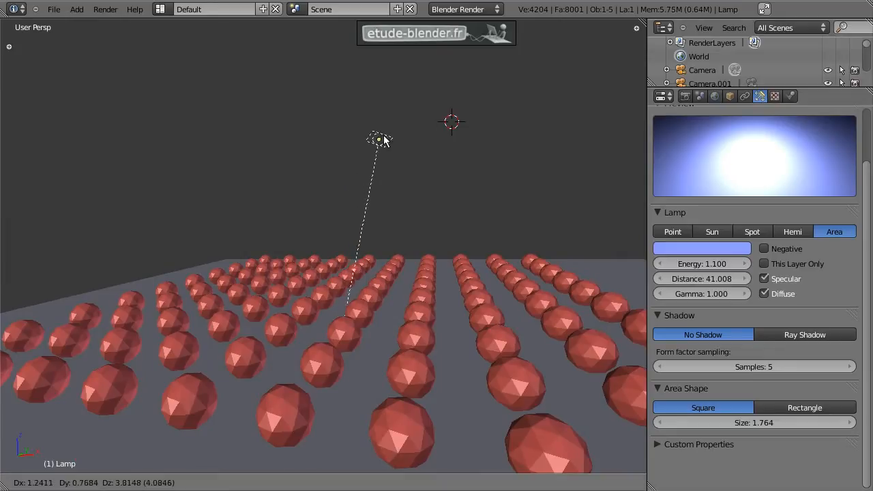
pyautogui.rightClick(406, 123)
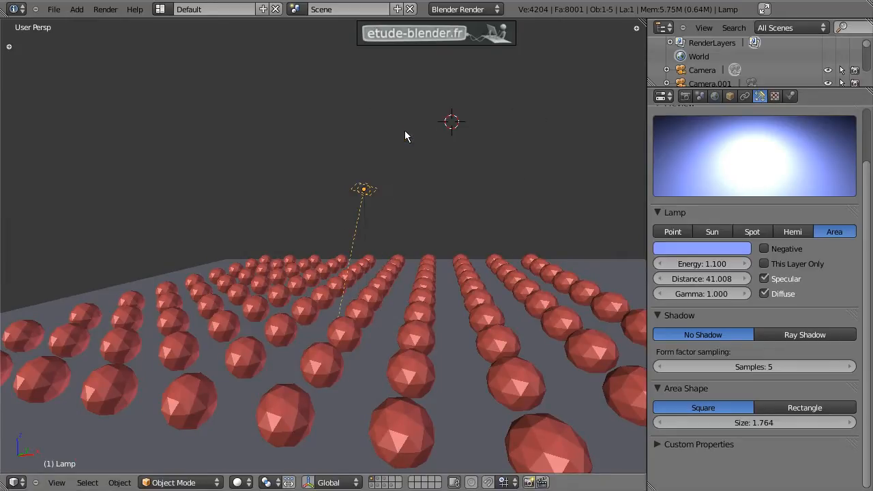
pyautogui.press('g')
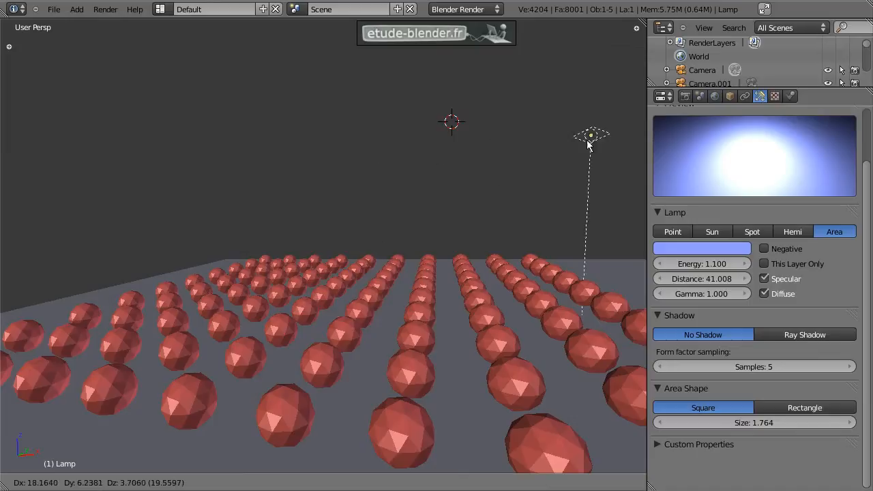
pyautogui.rightClick(423, 183)
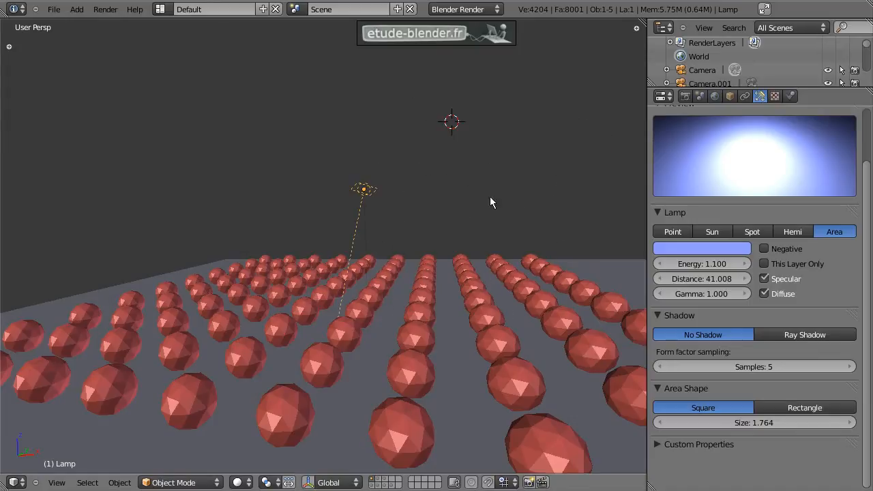
# - Render the sphere scene to check the area lamp's lighting, and return to the 3D view
pyautogui.moveTo(517, 217); pyautogui.dragTo(483, 229, button='middle')
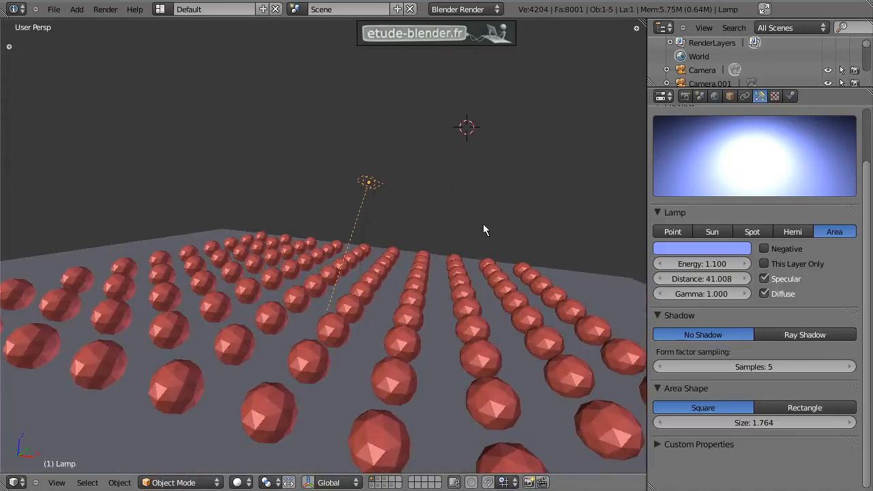
pyautogui.press('F12')
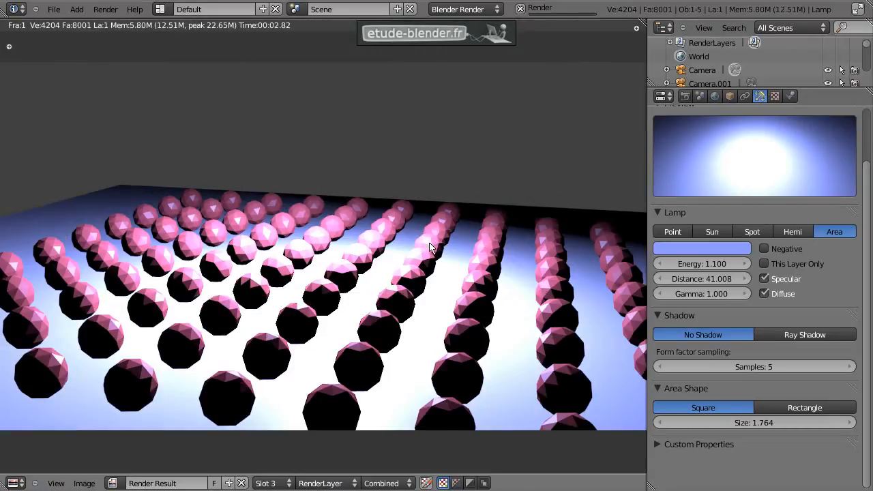
pyautogui.press('Escape')
# - Set the area lamp's distance to 40.436 and move the lamp about 22.5 units, mainly upward, away from the spheres
pyautogui.scroll(-3, 362, 279)
pyautogui.moveTo(352, 321); pyautogui.dragTo(354, 232, button='middle')
pyautogui.moveTo(724, 285); pyautogui.dragTo(708, 281)
pyautogui.moveTo(471, 252); pyautogui.dragTo(402, 352, button='middle')
pyautogui.press('g')
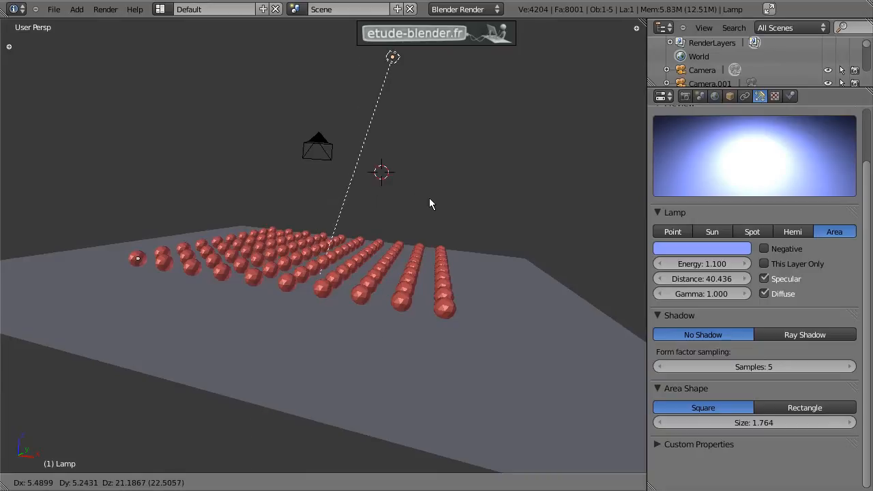
pyautogui.click(428, 204)
# - Render the spheres with the raised lamp to check the lighting, and close the render
pyautogui.moveTo(379, 215); pyautogui.dragTo(417, 228, button='middle')
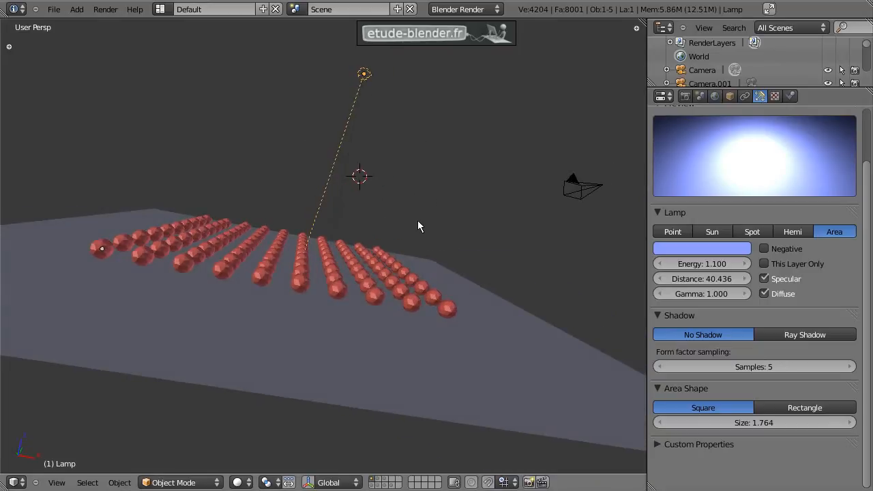
pyautogui.press('F12')
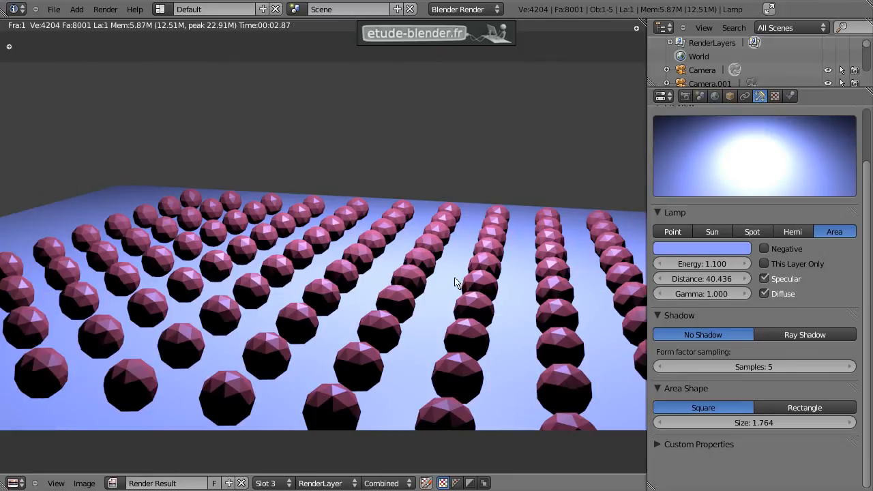
pyautogui.press('Escape')
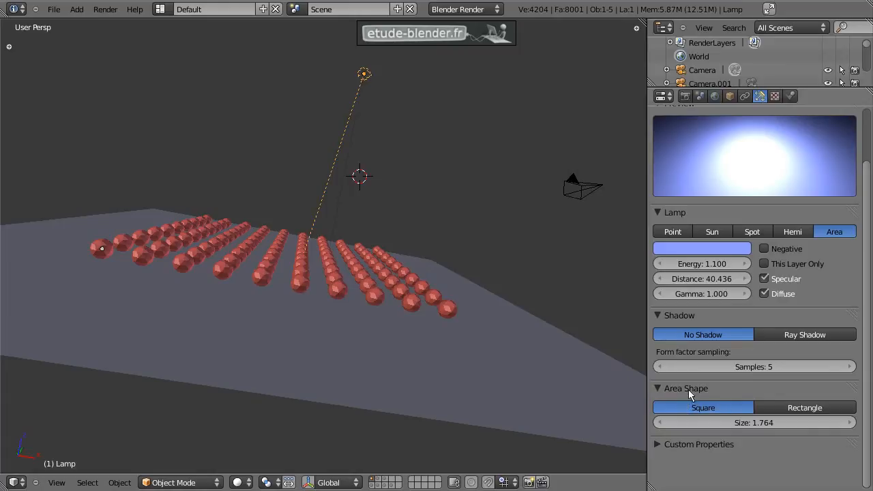
# - Enlarge the square area lamp to size 7.417 and test it with a render
pyautogui.moveTo(446, 247); pyautogui.dragTo(386, 194, button='middle')
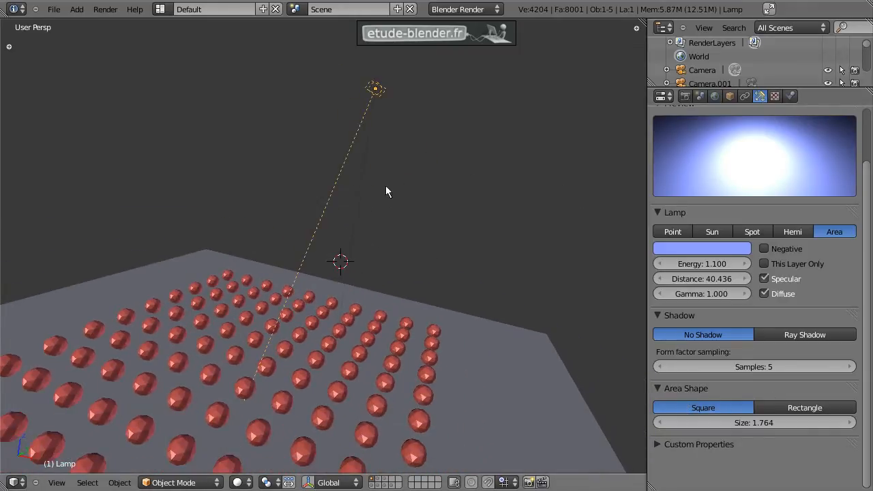
pyautogui.moveTo(383, 133); pyautogui.dragTo(361, 152, button='middle')
pyautogui.moveTo(414, 97); pyautogui.dragTo(447, 178, button='middle')
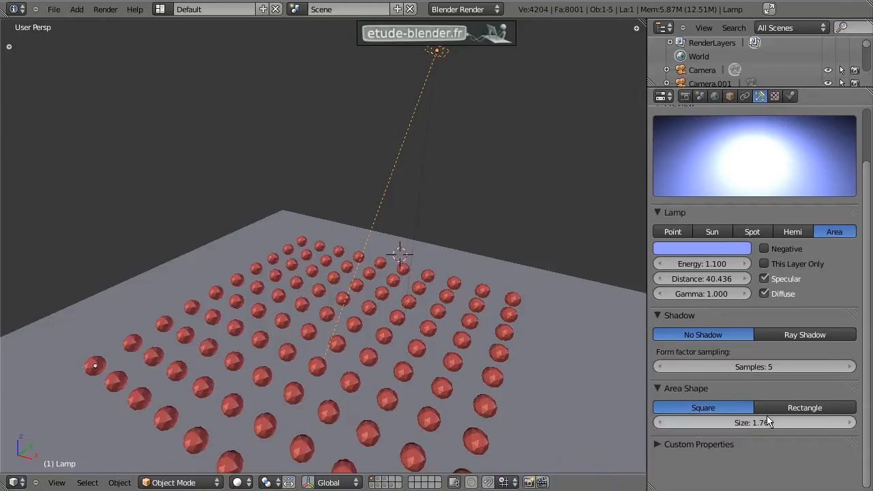
pyautogui.moveTo(735, 424); pyautogui.dragTo(850, 426)
pyautogui.press('F12')
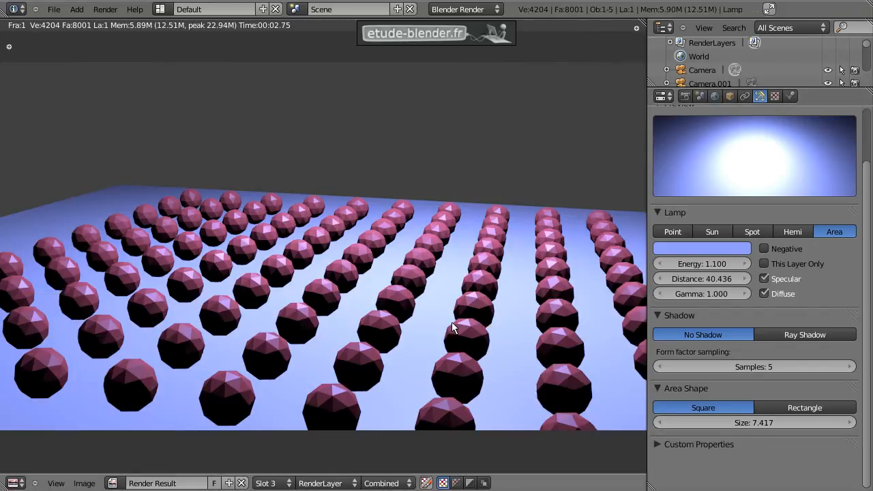
pyautogui.press('Escape')
# - Make the area lamp a rectangle with Size X 8.500 and Size Y 3.431, and render to check it
pyautogui.moveTo(438, 197); pyautogui.dragTo(442, 253, button='middle')
pyautogui.scroll(-3, 414, 225)
pyautogui.scroll(-2, 442, 253)
pyautogui.click(781, 409)
pyautogui.moveTo(689, 423); pyautogui.dragTo(731, 422)
pyautogui.moveTo(785, 424); pyautogui.dragTo(851, 423)
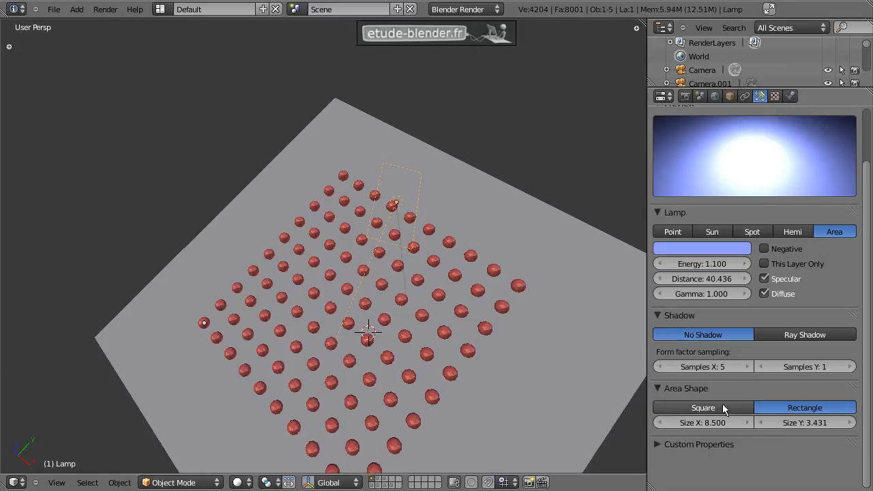
pyautogui.press('F12')
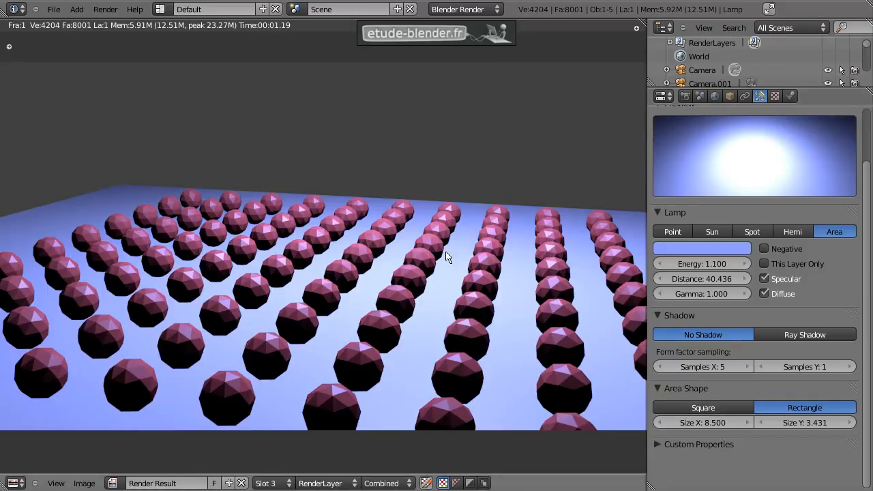
pyautogui.press('Escape')
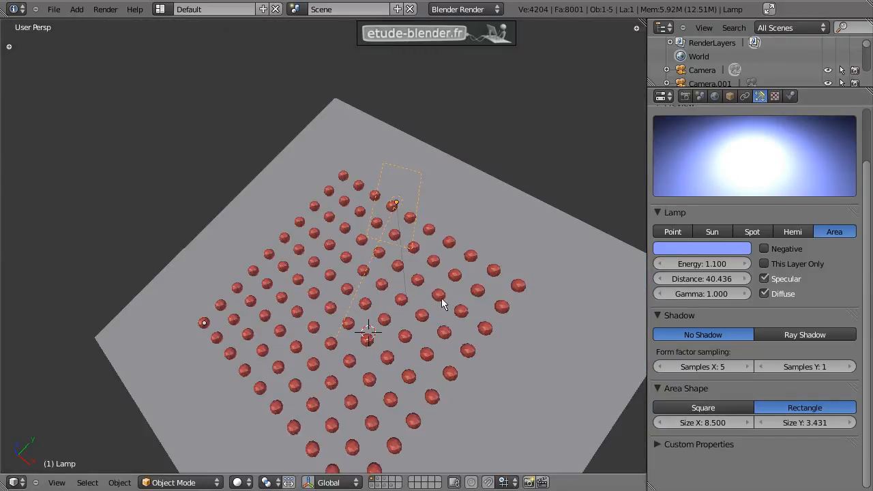
# - Try scaling up the rectangular lamp object and render to see how the light intensity reacts
pyautogui.press('s')
pyautogui.click(476, 287)
pyautogui.press('F12')
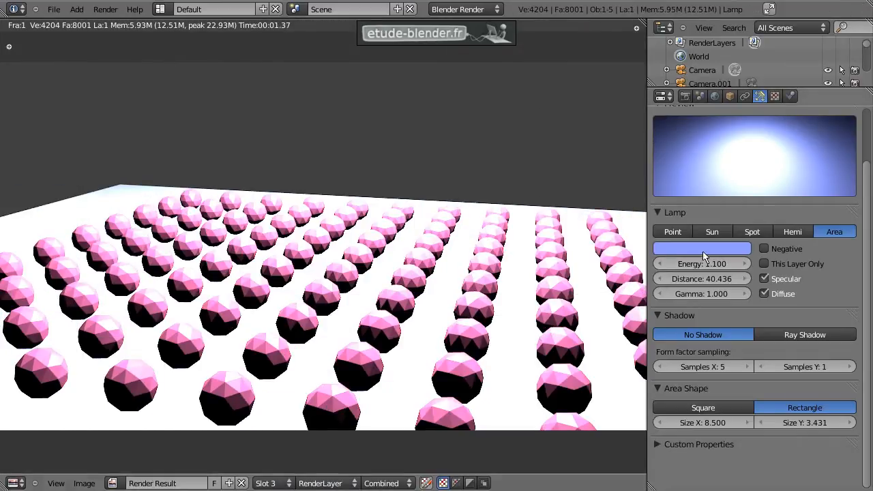
pyautogui.press('Escape')
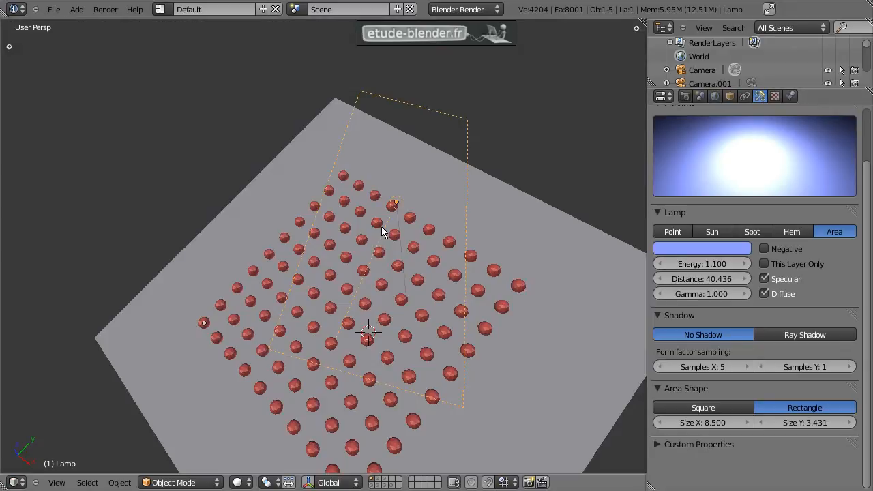
# - Set the area lamp's shape back to Square with size 8.033, and render the spheres
pyautogui.moveTo(485, 328); pyautogui.dragTo(436, 287, button='middle')
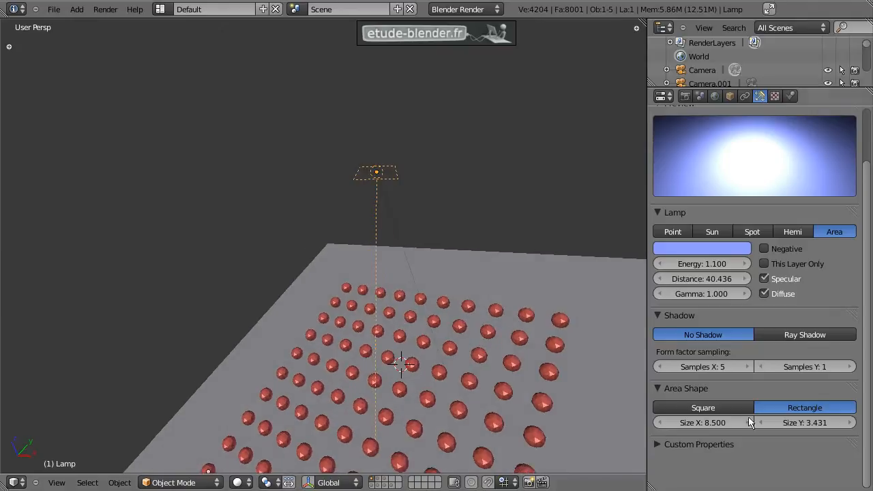
pyautogui.click(703, 407)
pyautogui.moveTo(755, 424); pyautogui.dragTo(726, 425)
pyautogui.moveTo(355, 327); pyautogui.dragTo(285, 338, button='middle')
pyautogui.press('F12')
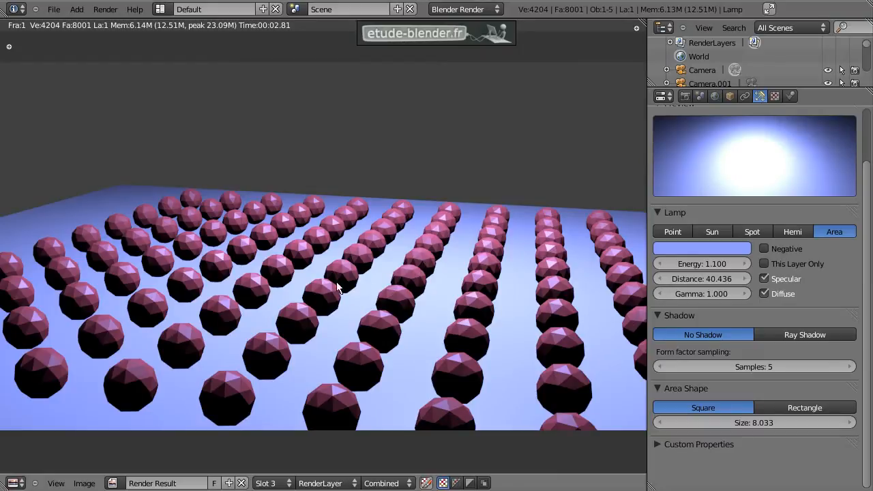
pyautogui.press('Escape')
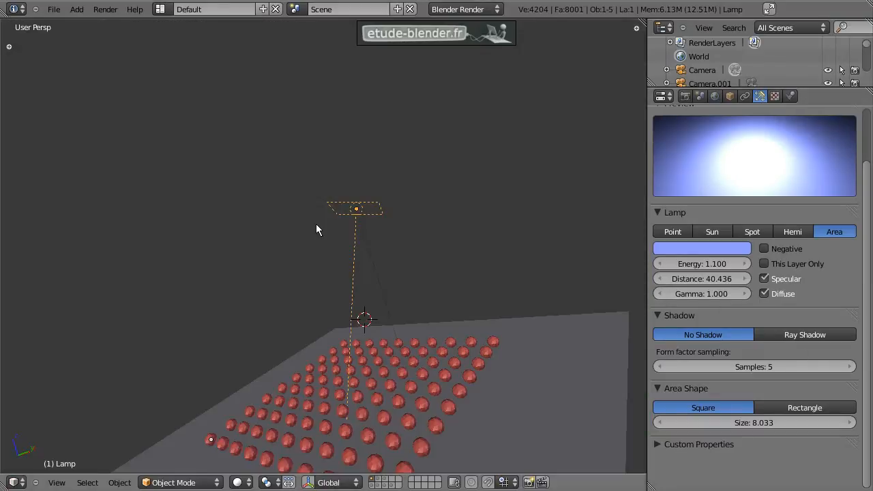
# - Show only the third layer with the monkey head and make Camera.001 the active camera view
pyautogui.click(385, 480)
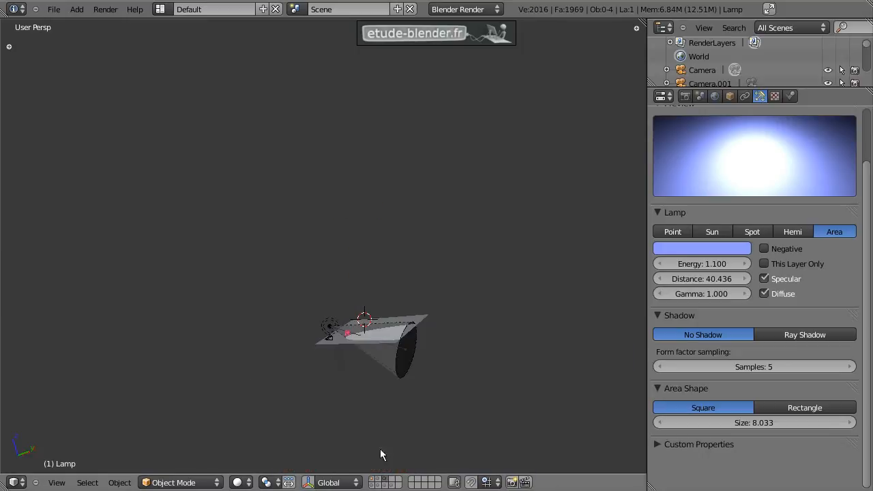
pyautogui.scroll(2, 380, 451)
pyautogui.rightClick(332, 382)
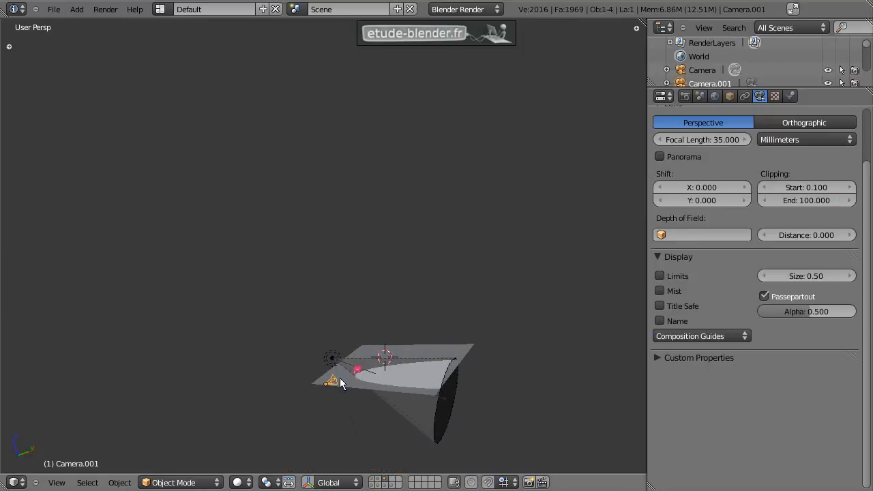
pyautogui.press('ctrl+KP_0')
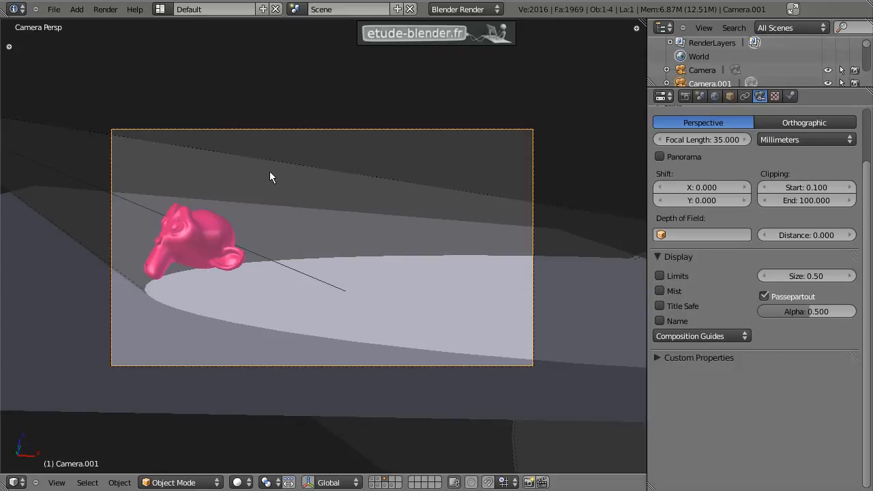
# - Change the lamp lighting the monkey head to an Area lamp and render the result
pyautogui.rightClick(303, 175)
pyautogui.click(834, 232)
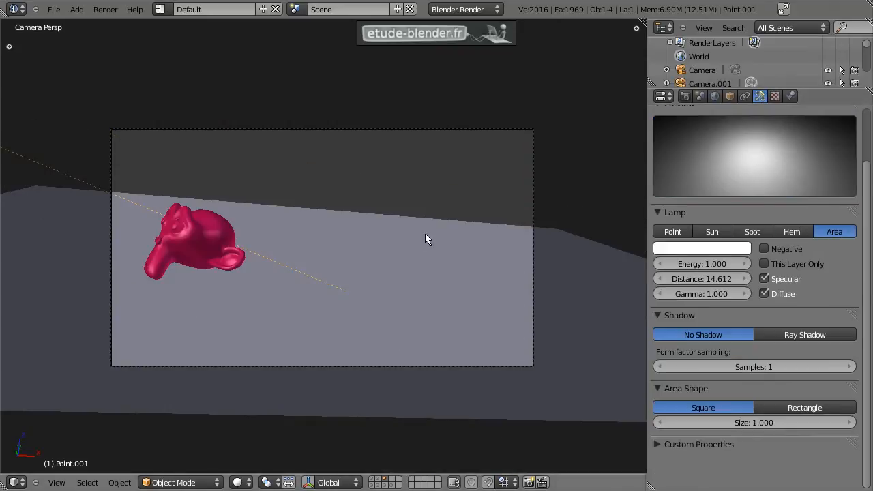
pyautogui.press('F12')
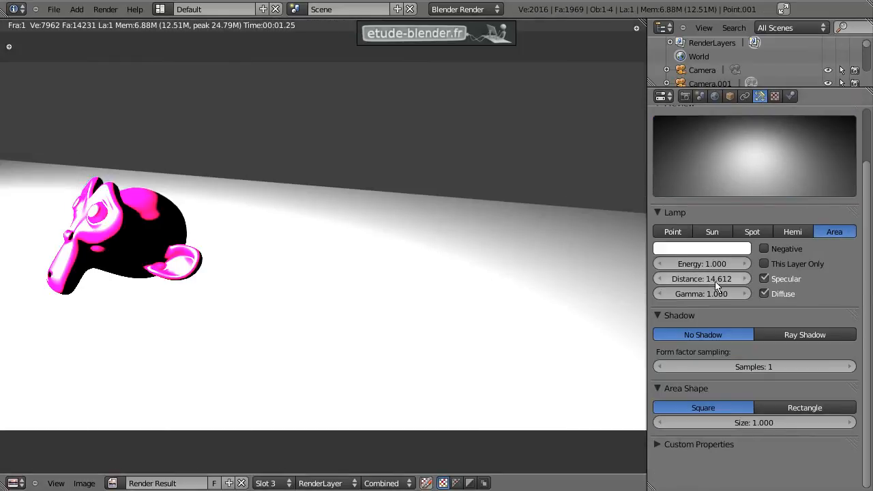
# - Reduce the monkey scene lamp's distance to 7.168, then to 3.808 with energy 0.600, rendering after each adjustment
pyautogui.moveTo(716, 285); pyautogui.dragTo(643, 278)
pyautogui.press('F12')
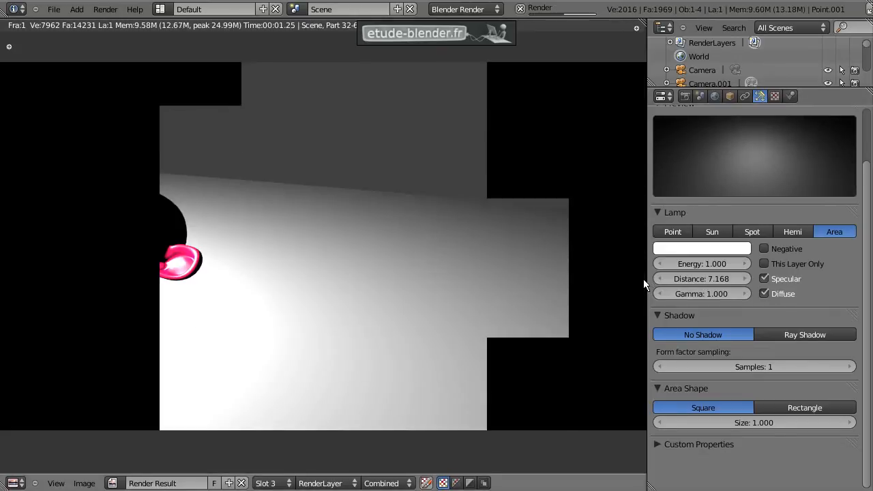
pyautogui.moveTo(736, 279); pyautogui.dragTo(665, 265)
pyautogui.press('F12')
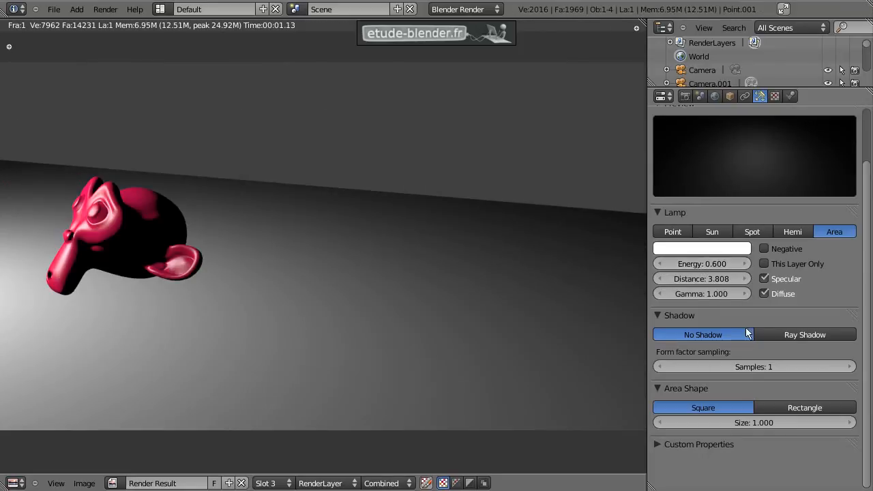
# - Enable Ray Shadow on the area lamp and render the monkey head's shadow
pyautogui.click(805, 335)
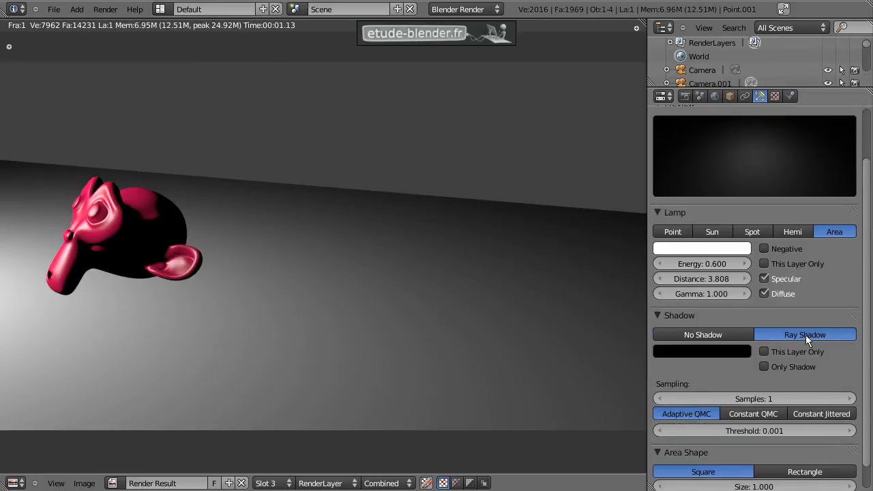
pyautogui.scroll(-1, 731, 364)
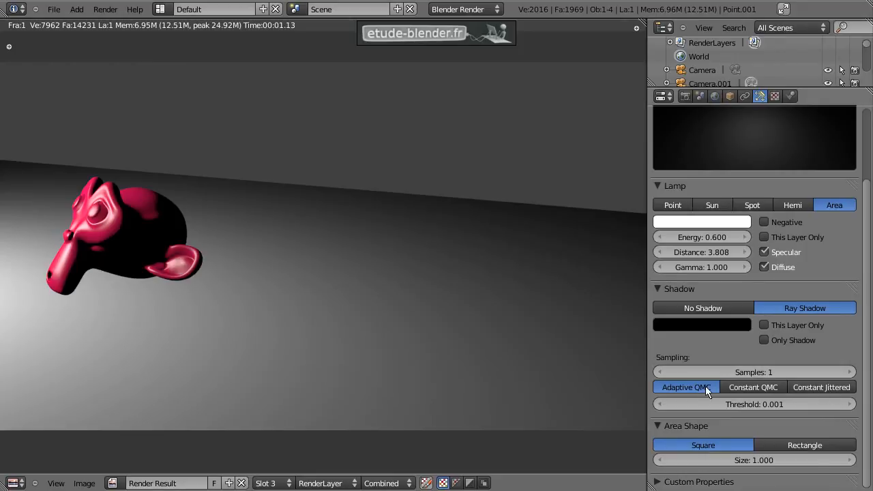
pyautogui.press('F12')
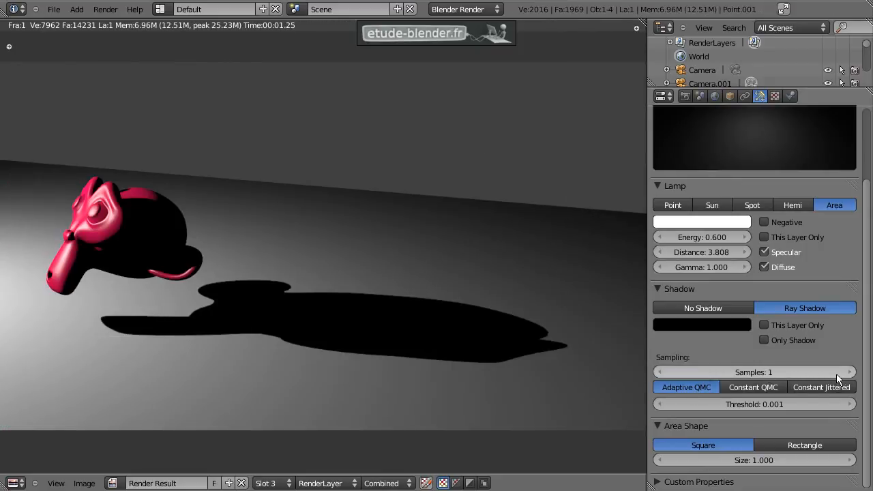
# - Set the shadow samples to 3 and the Adaptive QMC threshold to 0.485, rendering after each change
pyautogui.press('F12')
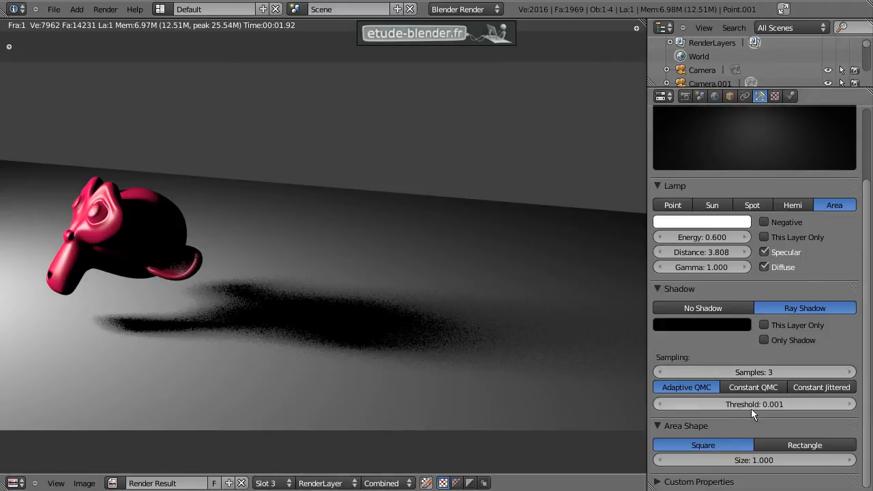
pyautogui.moveTo(744, 403); pyautogui.dragTo(785, 404)
pyautogui.press('F12')
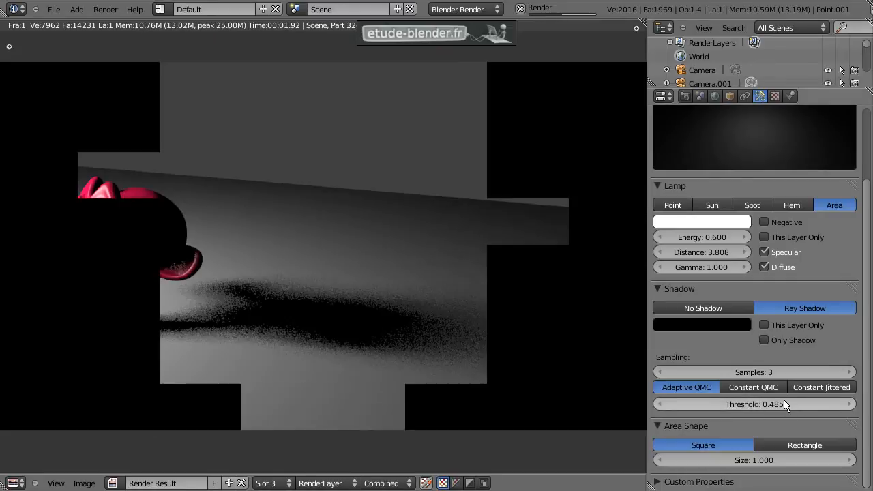
# - Switch the shadow sampling method to Constant QMC and render the monkey head again
pyautogui.click(760, 388)
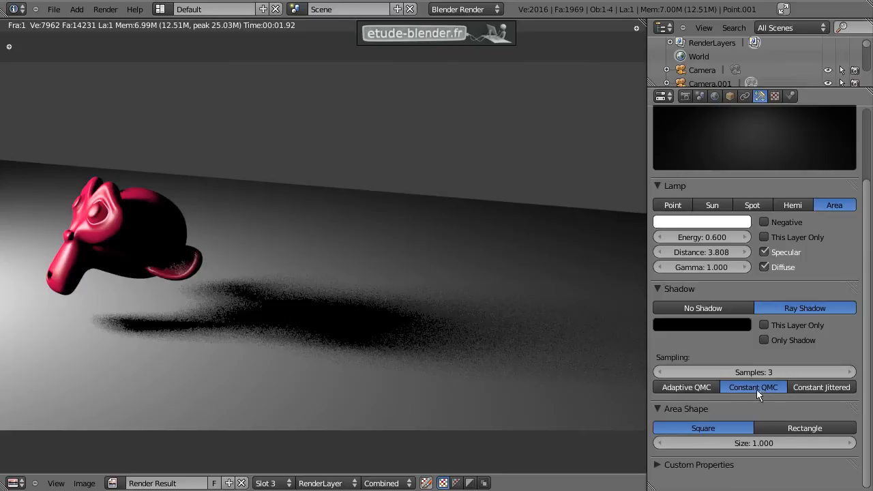
pyautogui.press('F12')
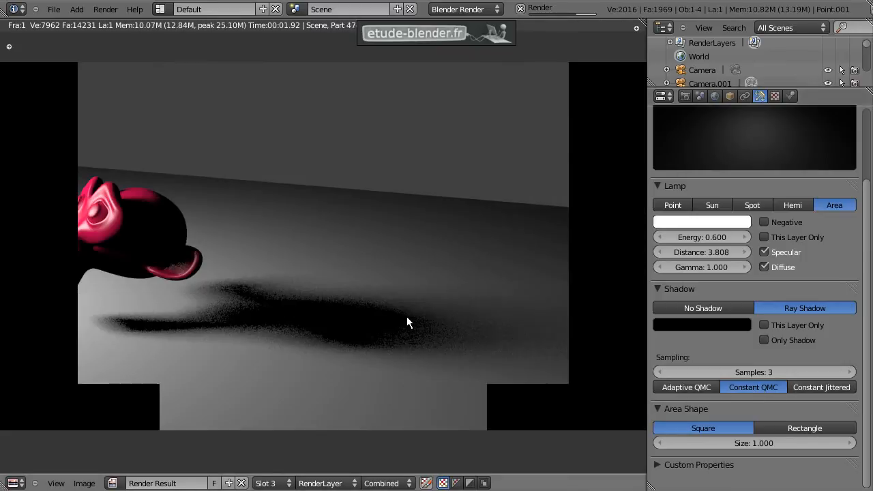
# - Set the area lamp's shadow samples to 8 with Constant QMC and render the monkey head
pyautogui.click(750, 373)
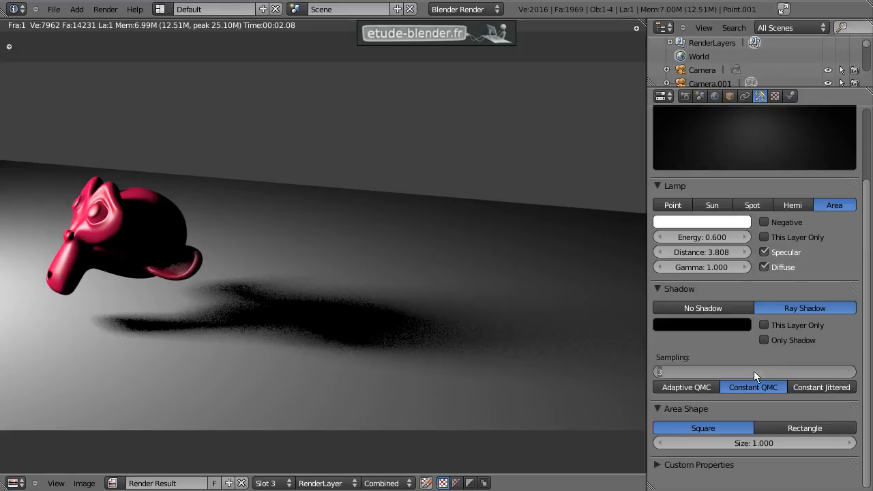
pyautogui.write('8')
pyautogui.press('Return')
pyautogui.press('F12')
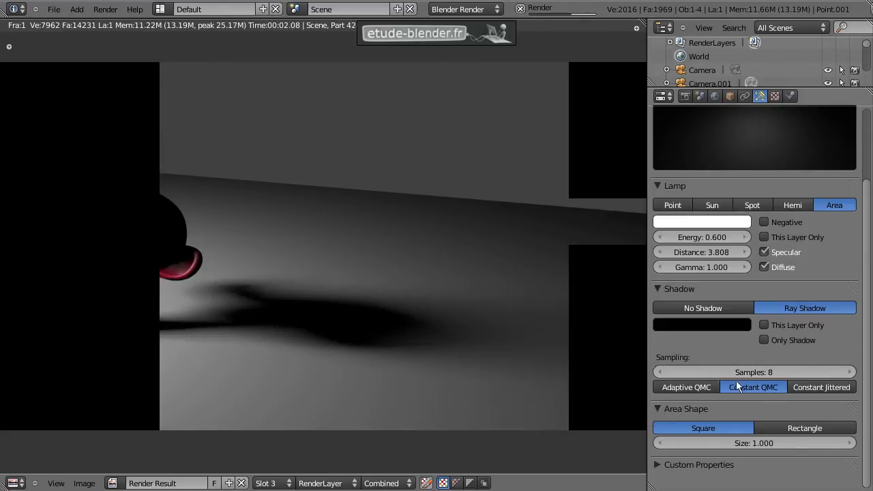
# - Switch the shadow sampling to Constant Jittered, reduce the samples to 3 and render the scene
pyautogui.click(822, 386)
pyautogui.click(666, 369)
pyautogui.click(666, 369)
pyautogui.click(666, 369)
pyautogui.click(665, 369)
pyautogui.click(665, 369)
pyautogui.press('F12')
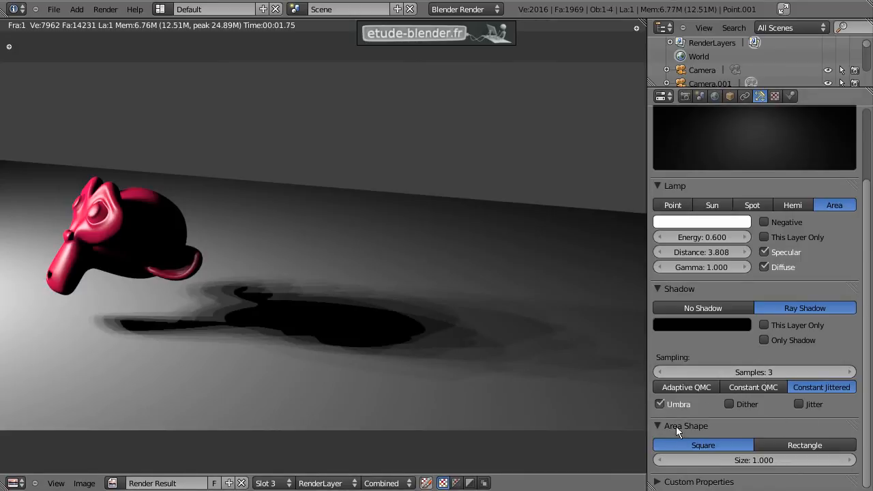
# - Disable Umbra for the jittered shadow and test Dither alone, followed by Jitter alone, rendering after each change
pyautogui.press('F12')
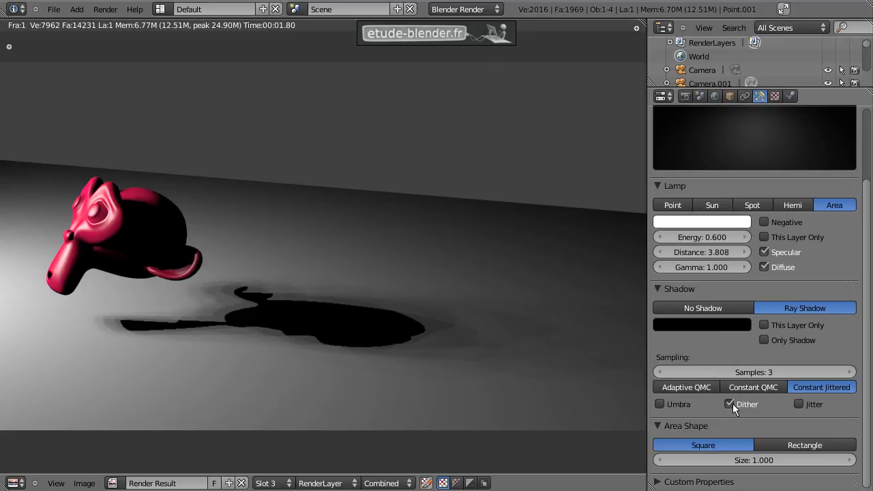
pyautogui.press('F12')
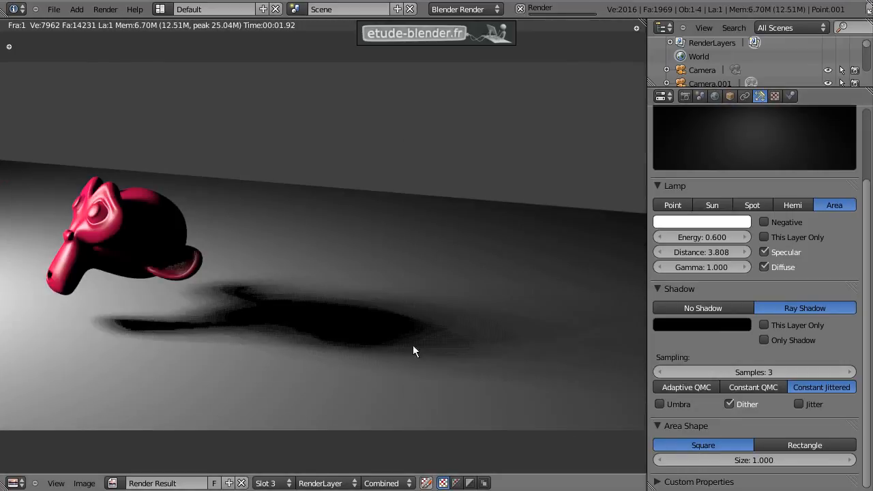
pyautogui.click(729, 404)
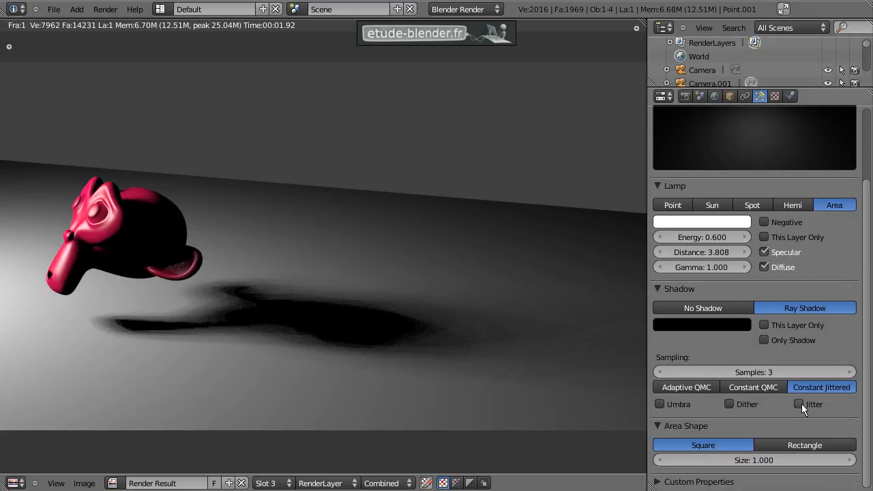
pyautogui.press('F12')
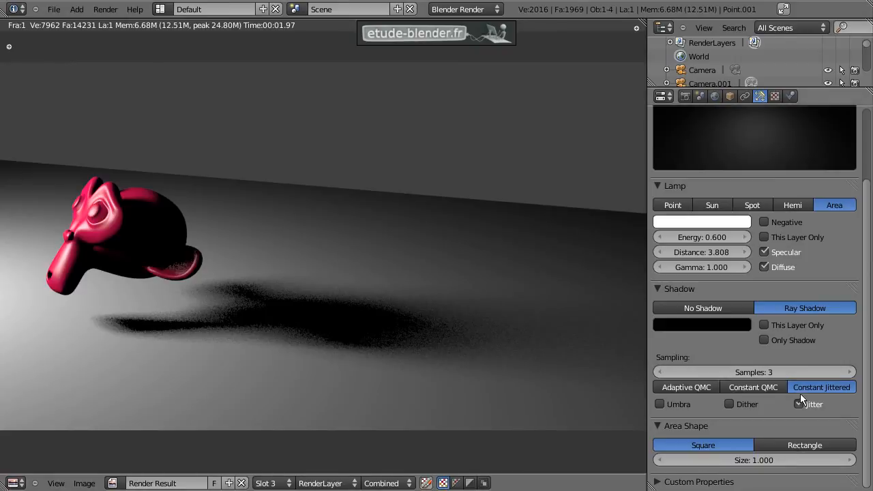
# - Render the shadow with Constant QMC for comparison and return the sampling method to Constant Jittered
pyautogui.click(754, 387)
pyautogui.press('F12')
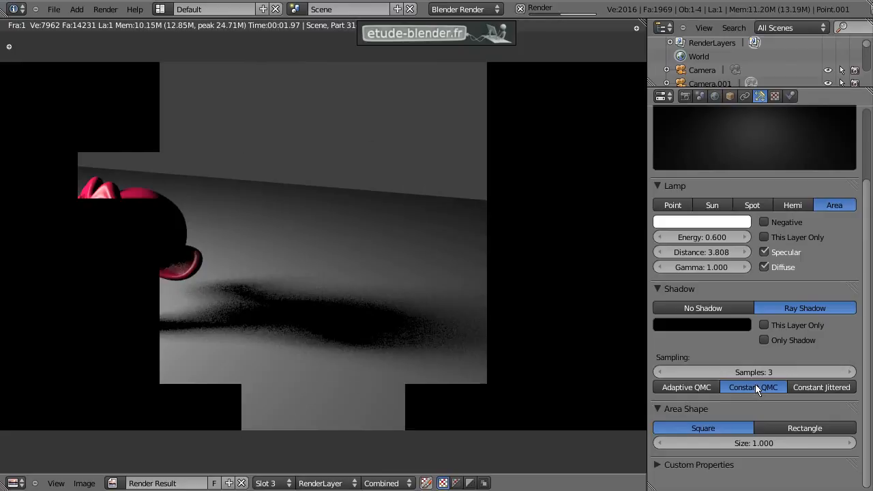
pyautogui.click(830, 387)
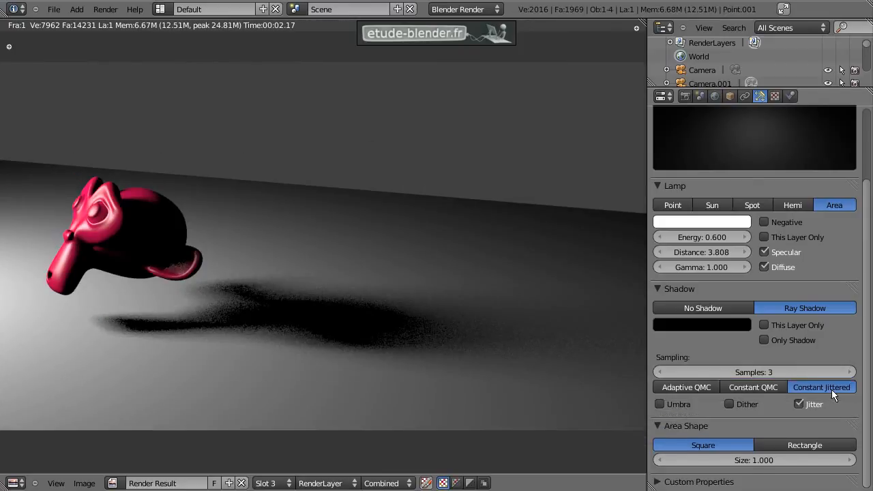